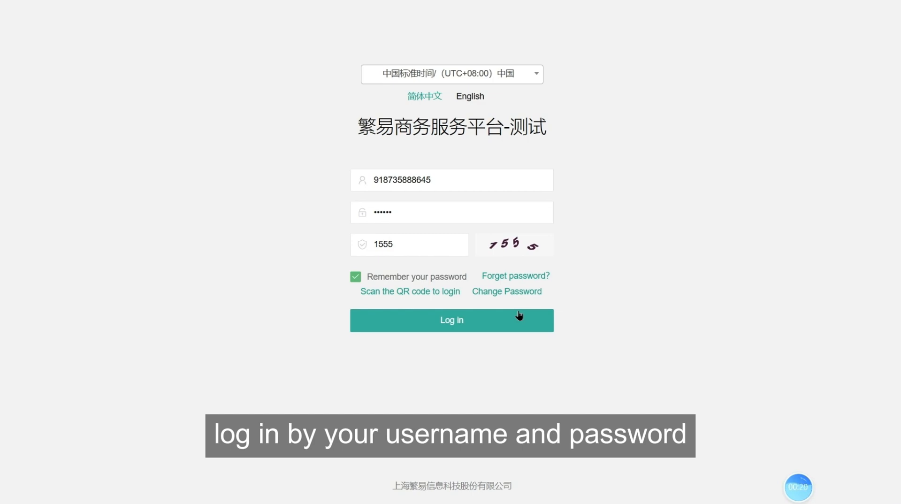
Step: Log in with the filled-in credentials and start a new order in the Order Management section
{"action": "left_click", "coordinate": [490, 323]}
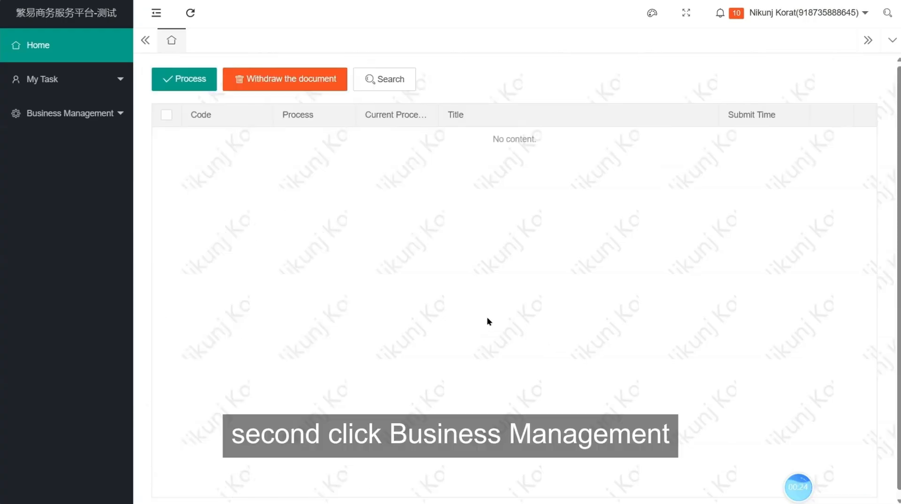
{"action": "left_click", "coordinate": [66, 119]}
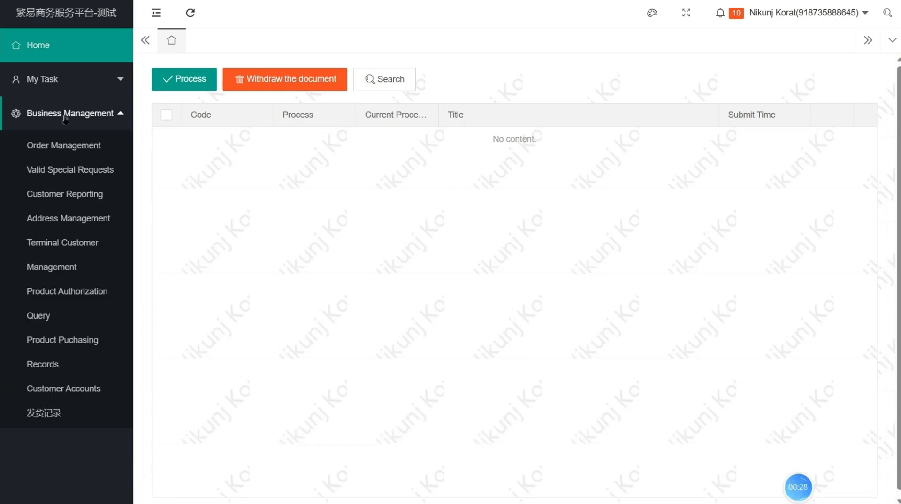
{"action": "left_click", "coordinate": [66, 145]}
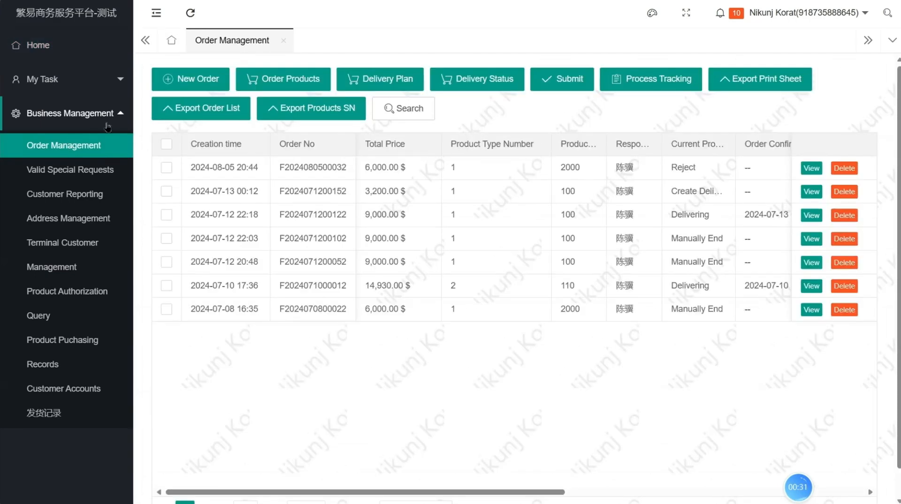
{"action": "left_click", "coordinate": [199, 81]}
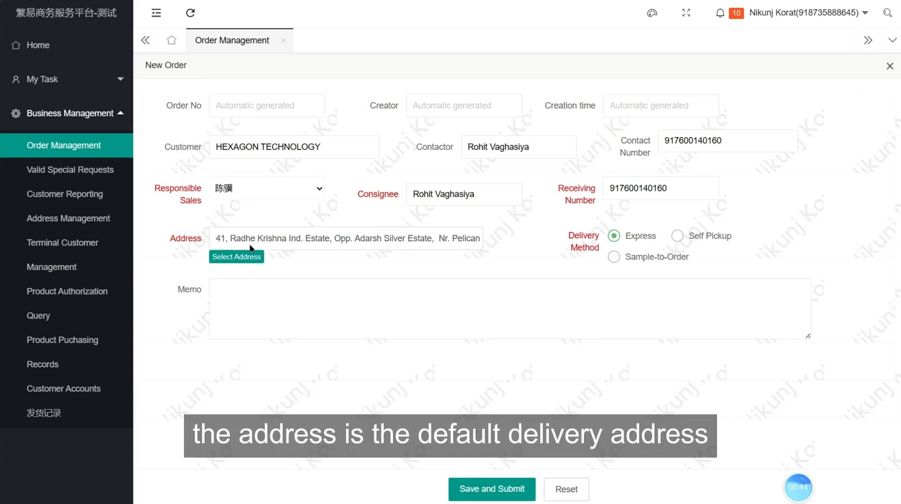
Step: Enter "ship by air" as the new order's memo, then save and submit the order form
{"action": "left_click", "coordinate": [228, 295]}
{"action": "type", "text": "shp"}
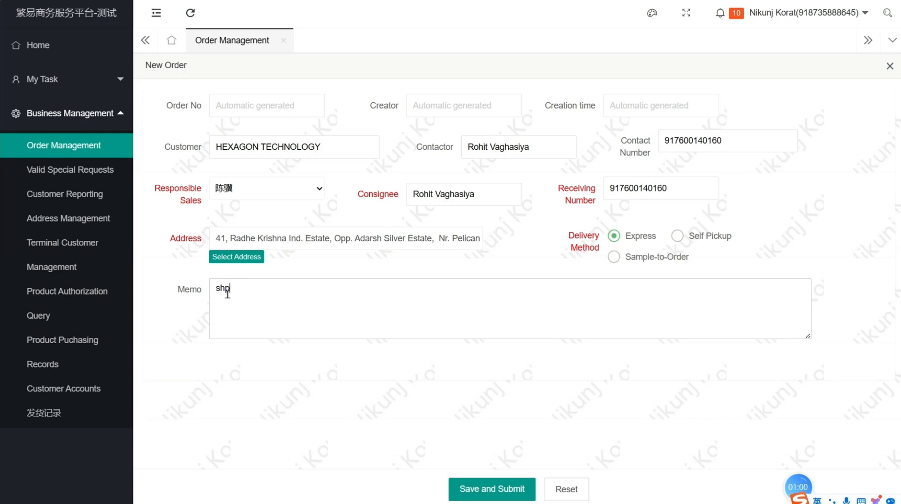
{"action": "type", "text": " ip by air"}
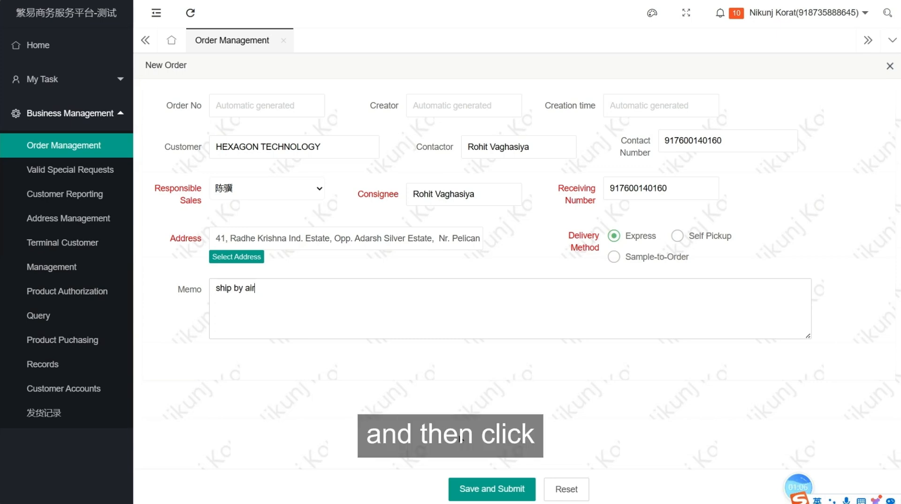
{"action": "left_click", "coordinate": [502, 493]}
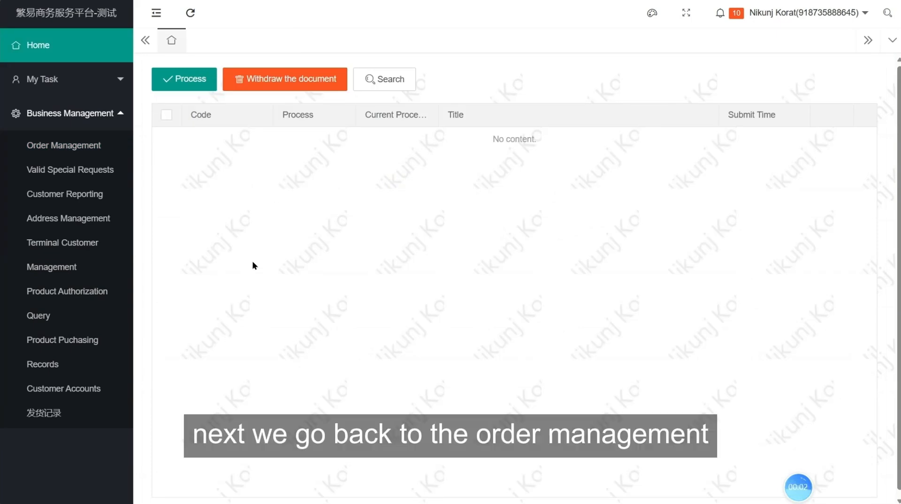
Step: Open the product management of the newest draft order and start adding standard price products
{"action": "left_click", "coordinate": [88, 150]}
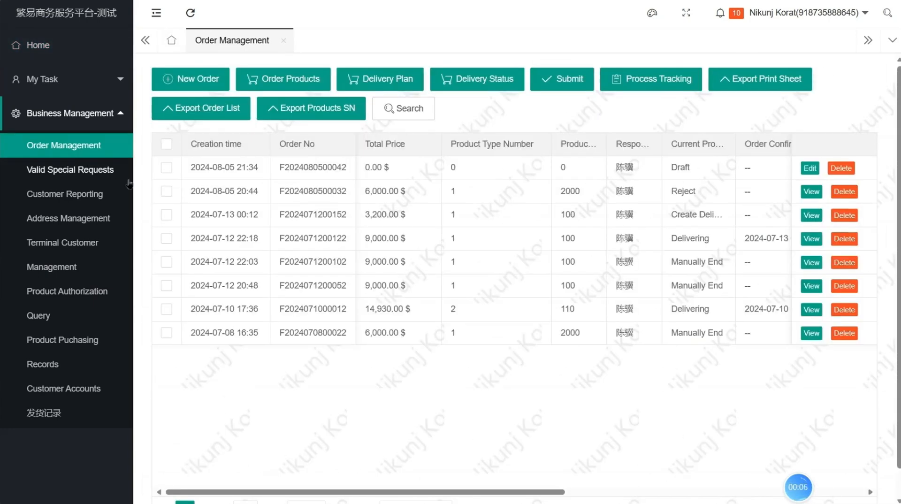
{"action": "left_click", "coordinate": [165, 168]}
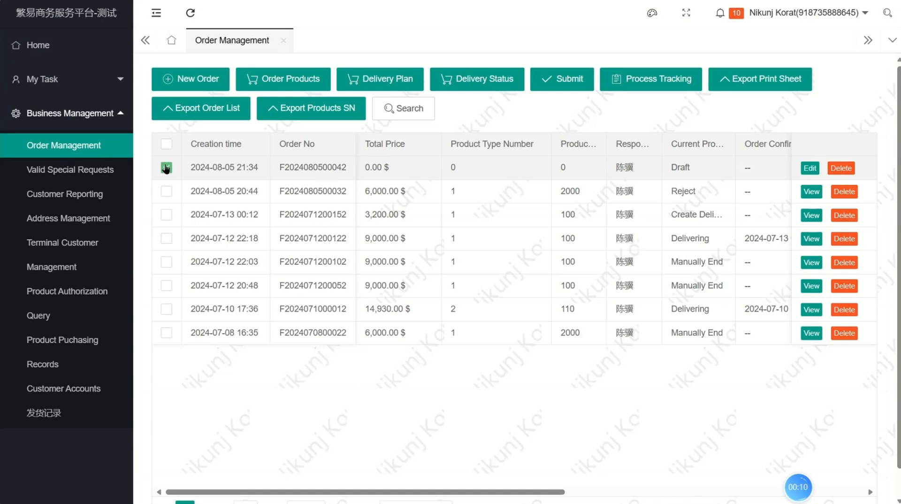
{"action": "left_click", "coordinate": [292, 80]}
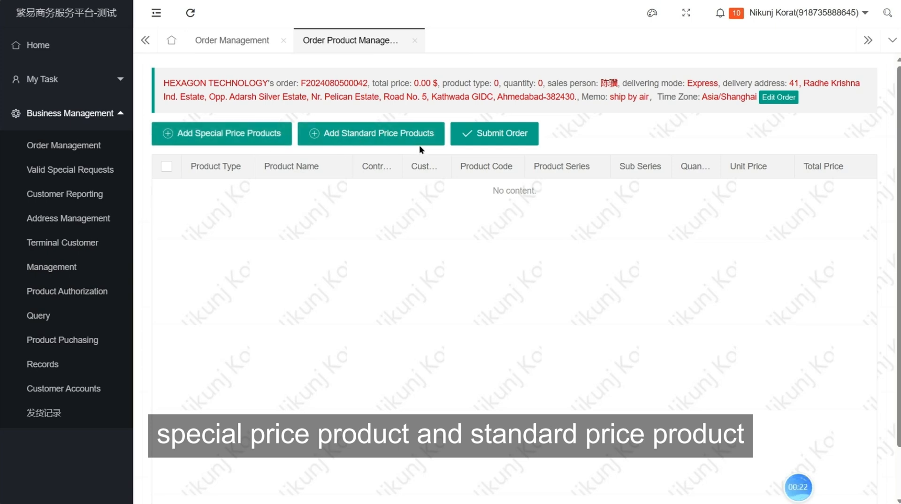
{"action": "left_click", "coordinate": [365, 137]}
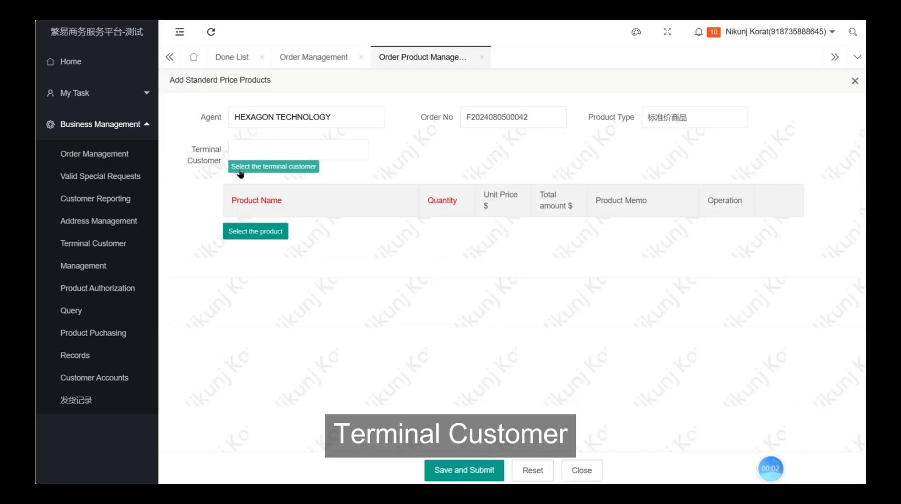
Step: Select HEXAGON TECHNOLOGY as the terminal customer for the standard price products and confirm the choice
{"action": "left_click", "coordinate": [299, 169]}
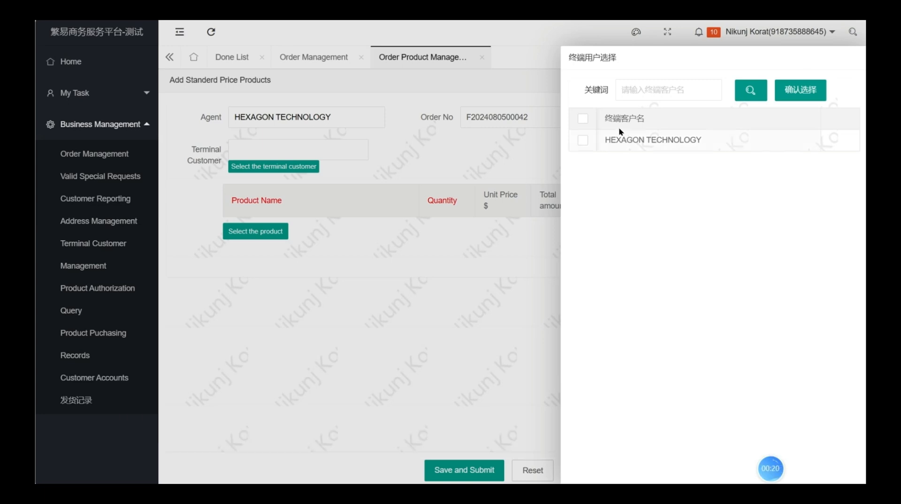
{"action": "left_click", "coordinate": [583, 141]}
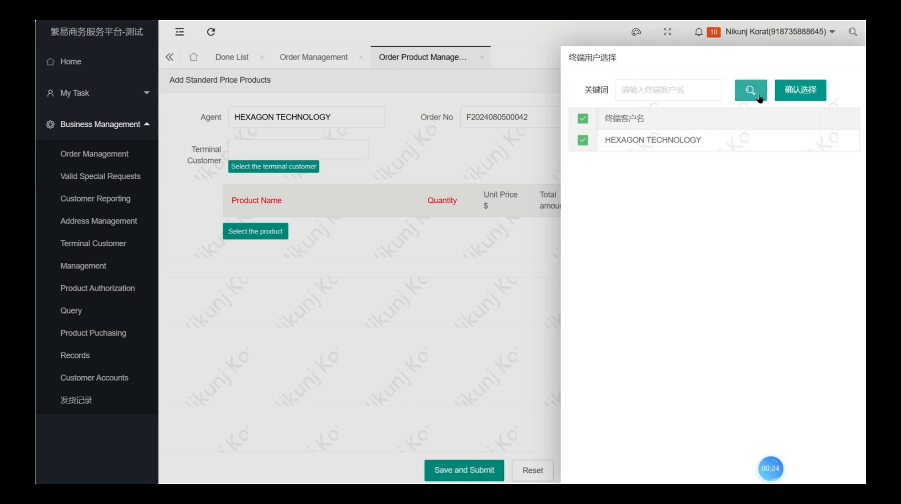
{"action": "left_click", "coordinate": [759, 97]}
{"action": "left_click", "coordinate": [583, 141]}
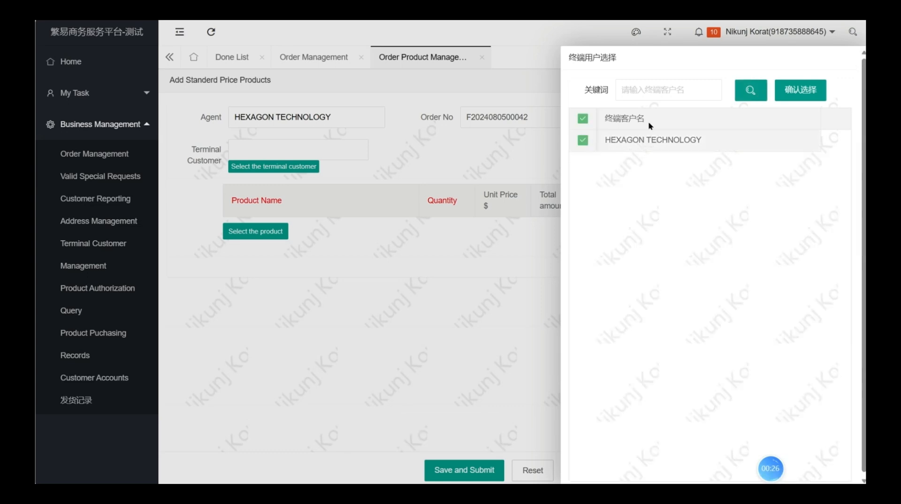
{"action": "left_click", "coordinate": [801, 90]}
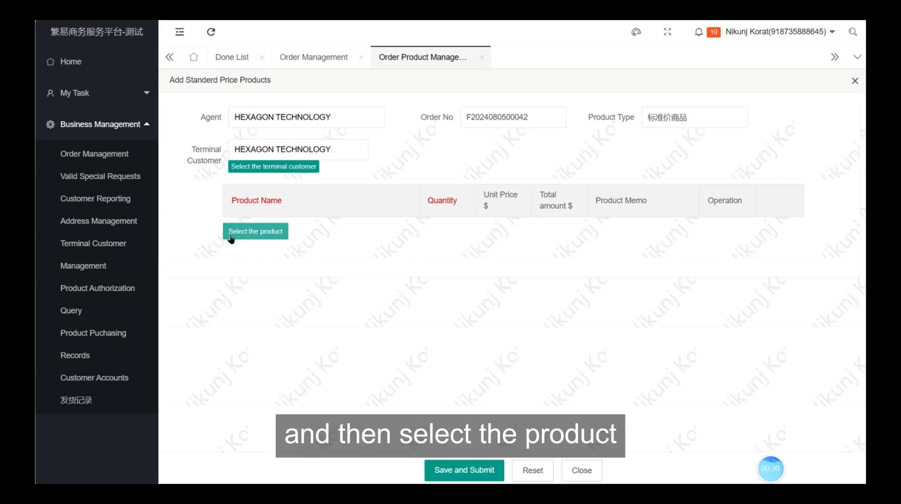
Step: Search the product list for "fea-yt" and add the FEA-YT antenna to the standard price products
{"action": "left_click", "coordinate": [259, 241]}
{"action": "left_click", "coordinate": [313, 75]}
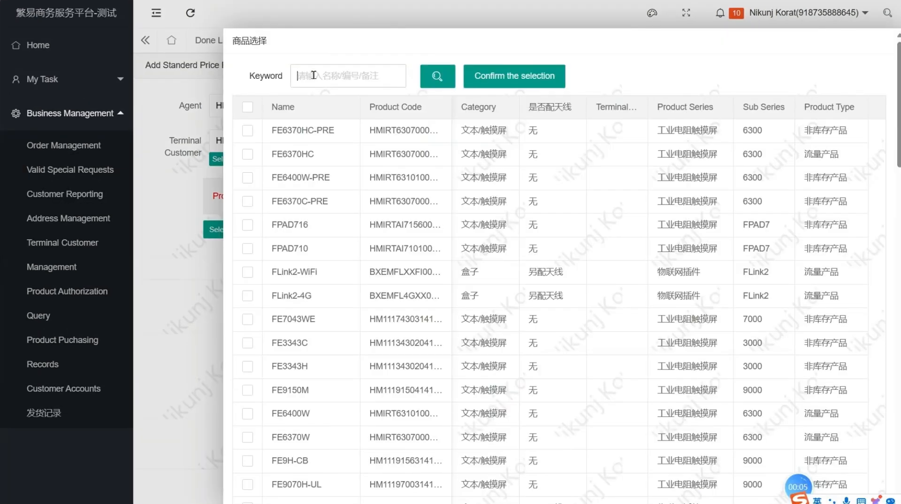
{"action": "type", "text": "fea"}
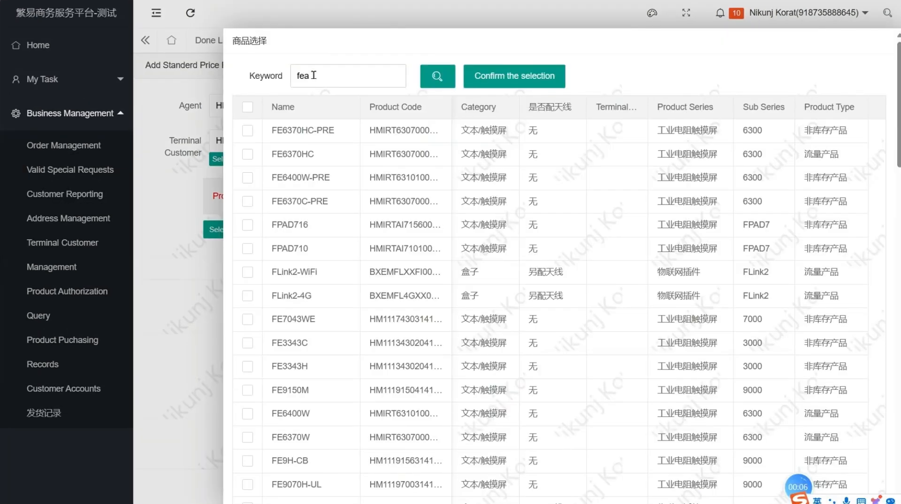
{"action": "type", "text": "-yt"}
{"action": "left_click", "coordinate": [437, 76]}
{"action": "left_click", "coordinate": [248, 131]}
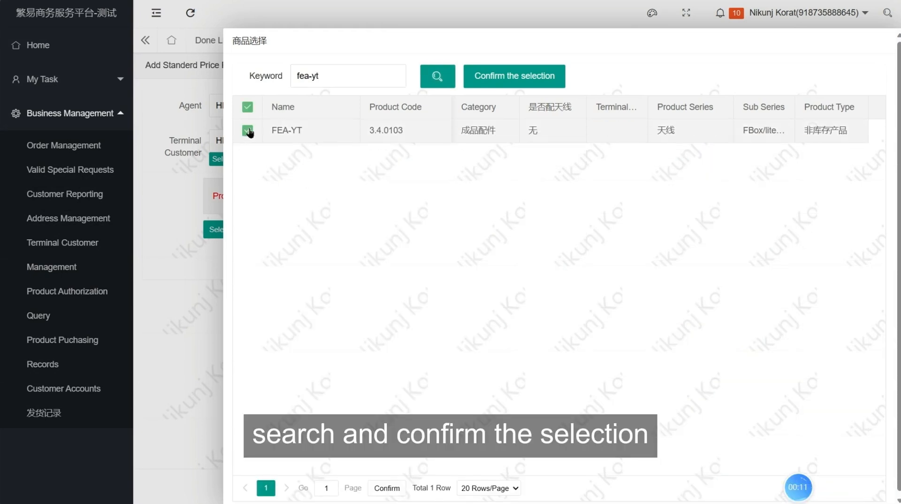
{"action": "left_click", "coordinate": [505, 78]}
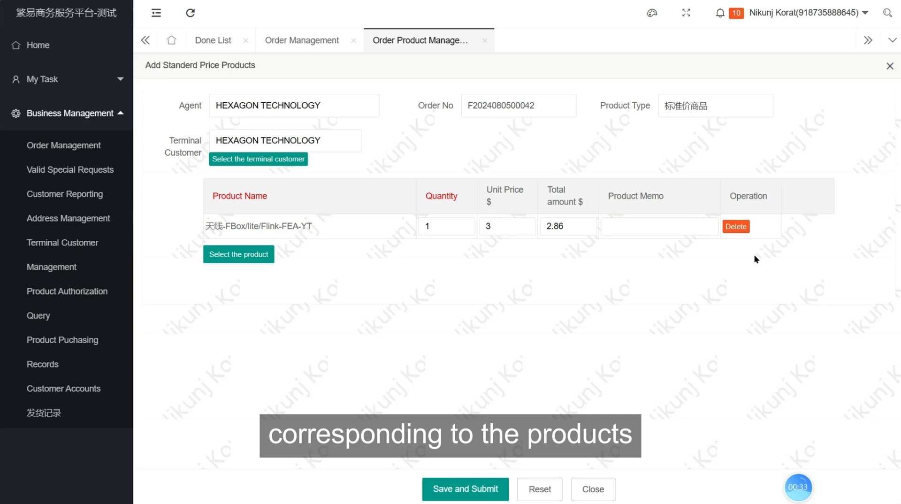
Step: Set the FEA-YT quantity to 2000 and enter "version 3.1" as its product memo
{"action": "left_click", "coordinate": [450, 224]}
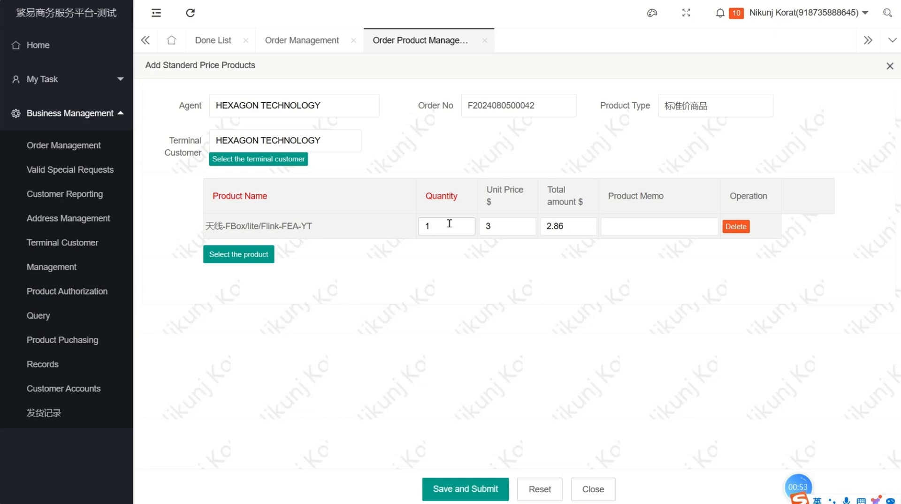
{"action": "key", "text": "BackSpace"}
{"action": "type", "text": "2"}
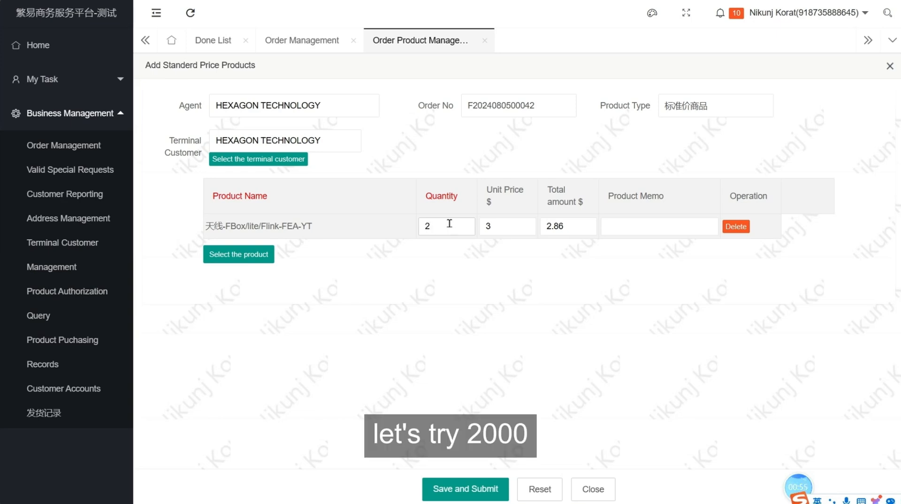
{"action": "type", "text": "000"}
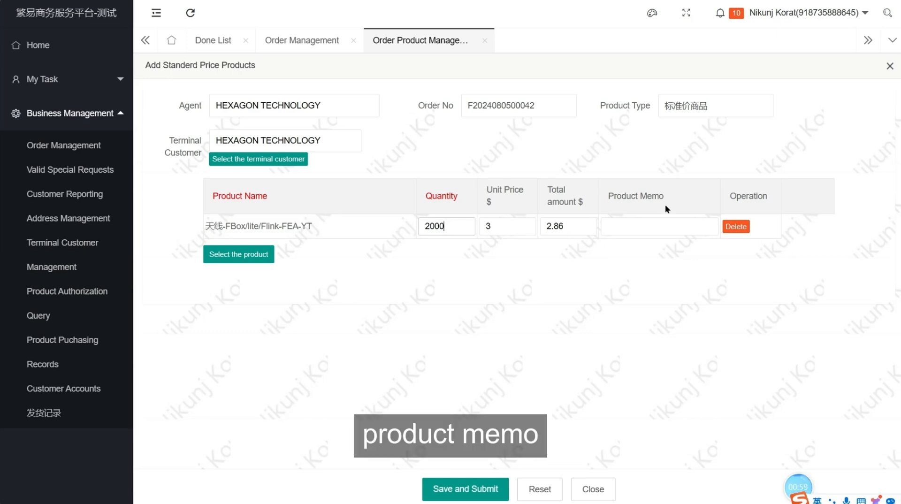
{"action": "left_click", "coordinate": [624, 225]}
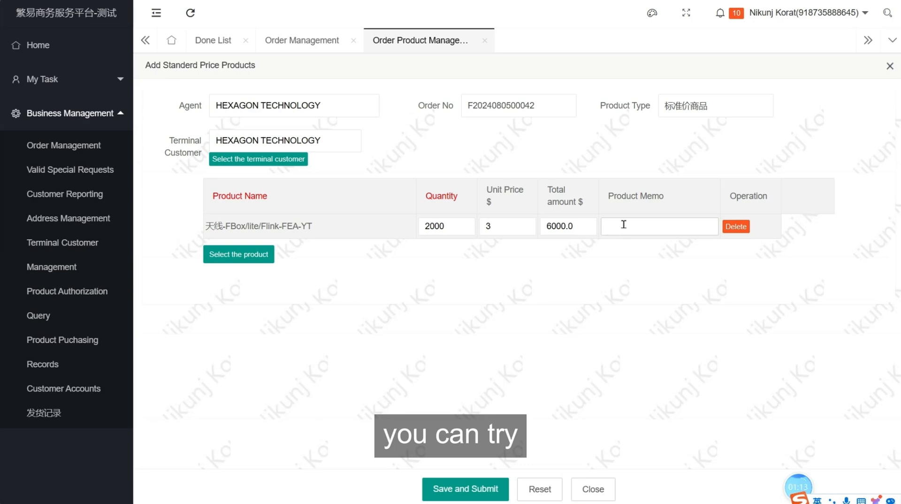
{"action": "type", "text": "vers"}
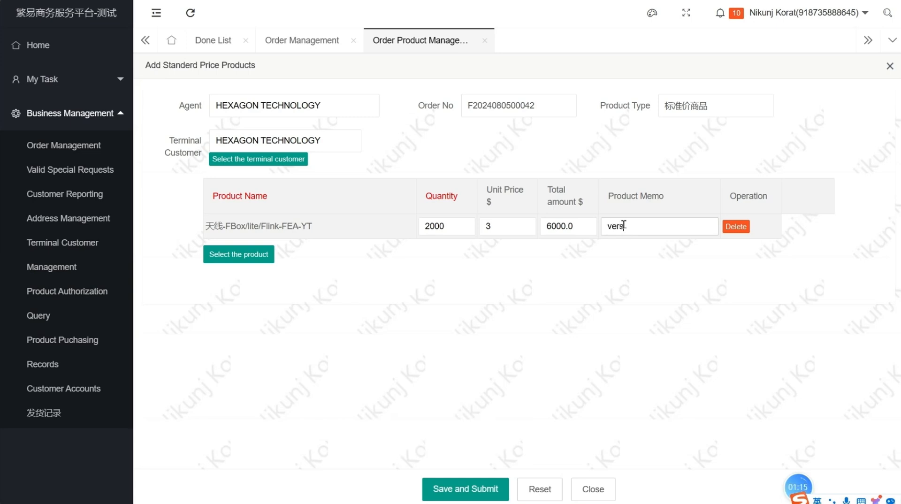
{"action": "type", "text": "ion 3.1"}
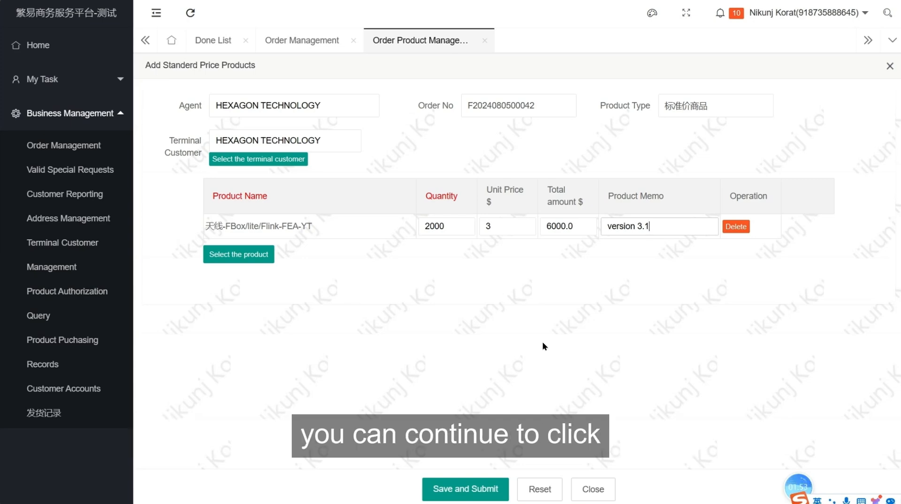
Step: Save and submit the standard price product entry without adding any other models
{"action": "left_click", "coordinate": [241, 259]}
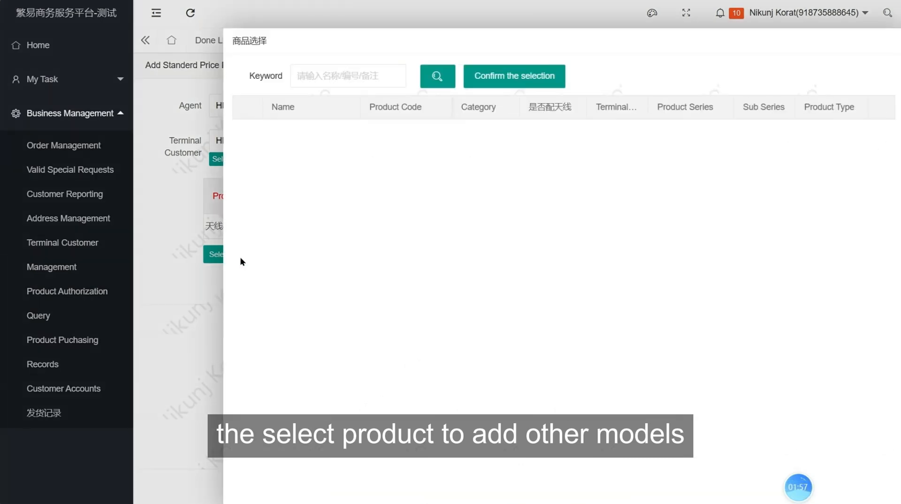
{"action": "left_click", "coordinate": [215, 276]}
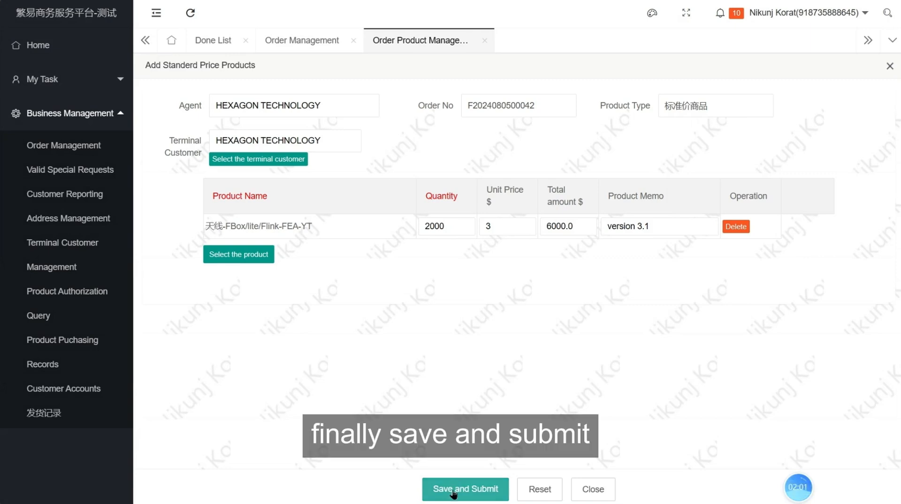
{"action": "left_click", "coordinate": [479, 490]}
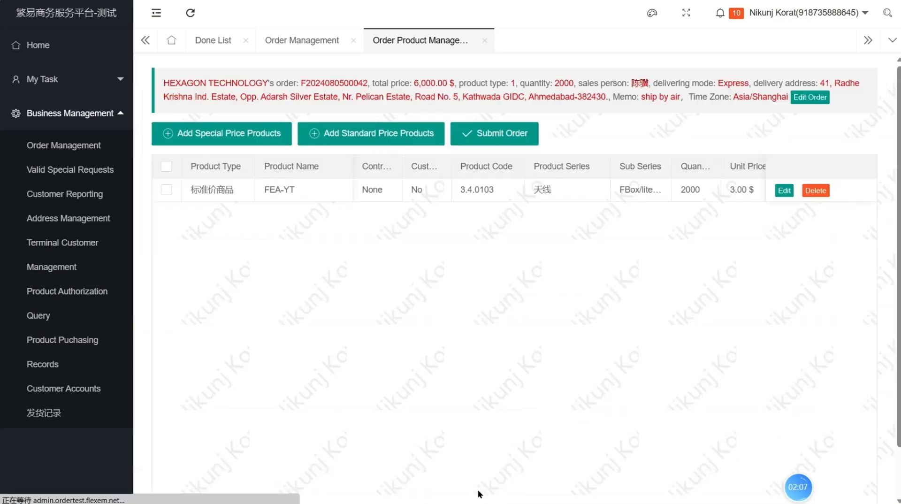
Step: Select all products in the order, submit the order and confirm the submission
{"action": "left_click", "coordinate": [167, 169]}
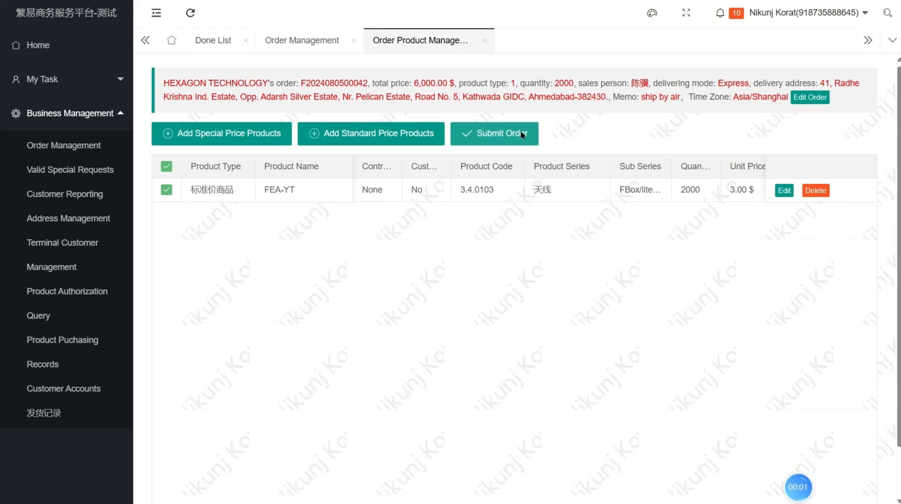
{"action": "left_click", "coordinate": [521, 134]}
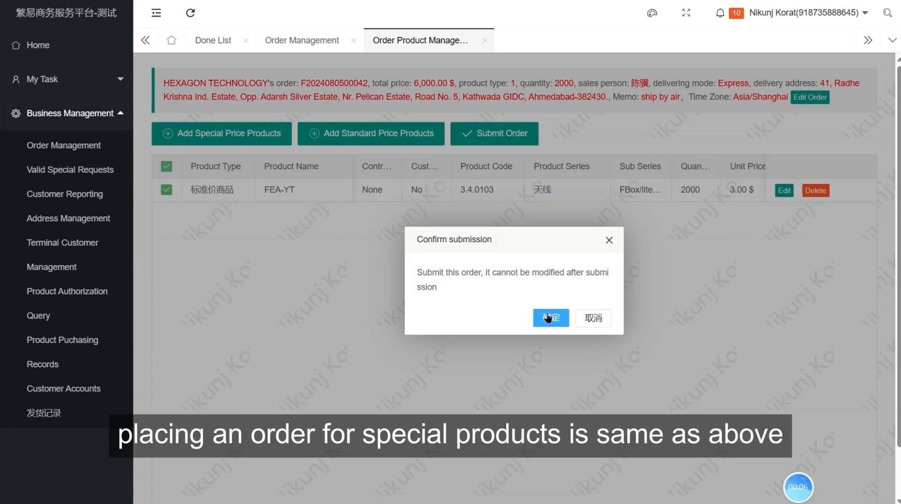
{"action": "left_click", "coordinate": [549, 318]}
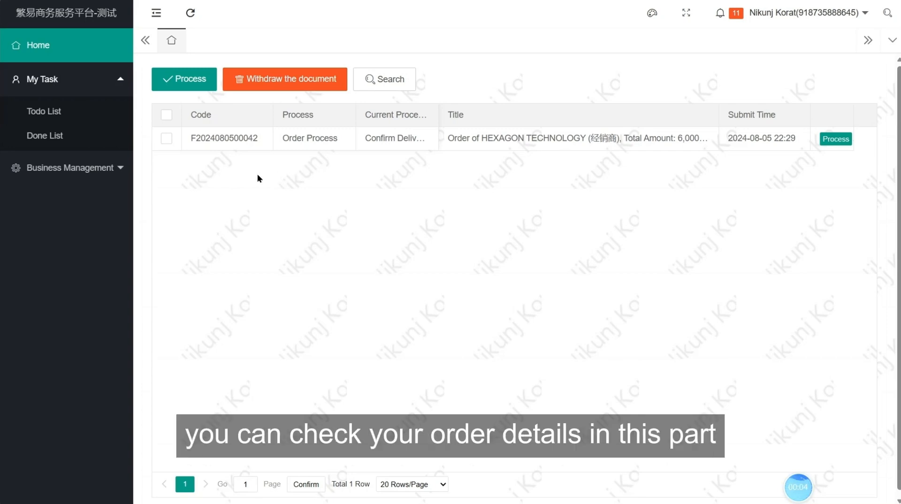
Step: Open the pending HEXAGON TECHNOLOGY order from the to-do list for processing and reject its delivery plan
{"action": "left_click", "coordinate": [63, 80]}
{"action": "left_click", "coordinate": [65, 82]}
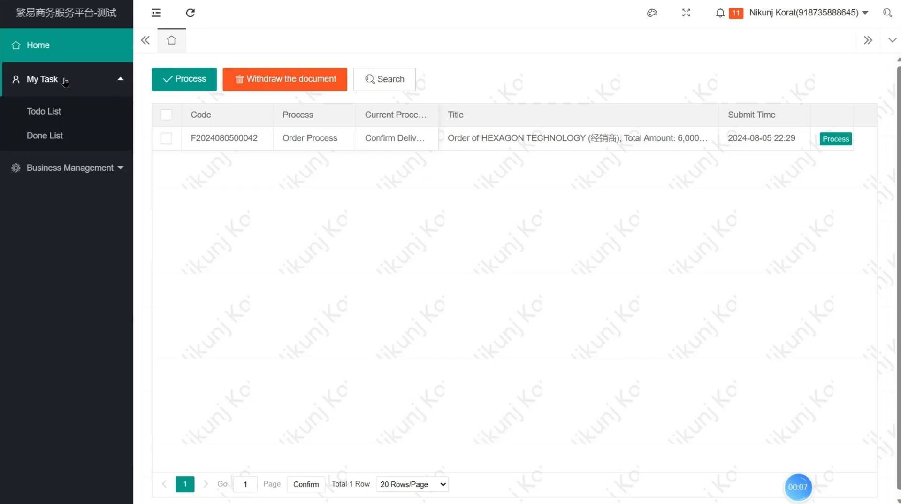
{"action": "left_click", "coordinate": [51, 111]}
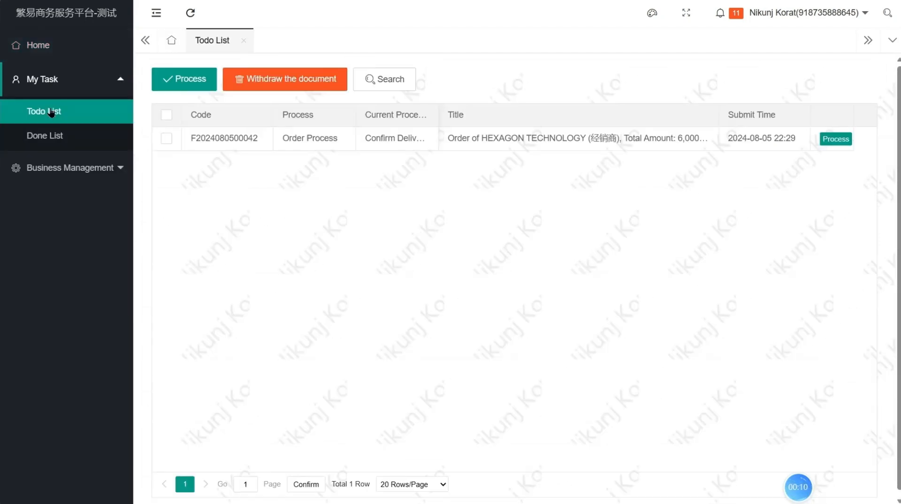
{"action": "left_click", "coordinate": [166, 115]}
{"action": "left_click", "coordinate": [183, 81]}
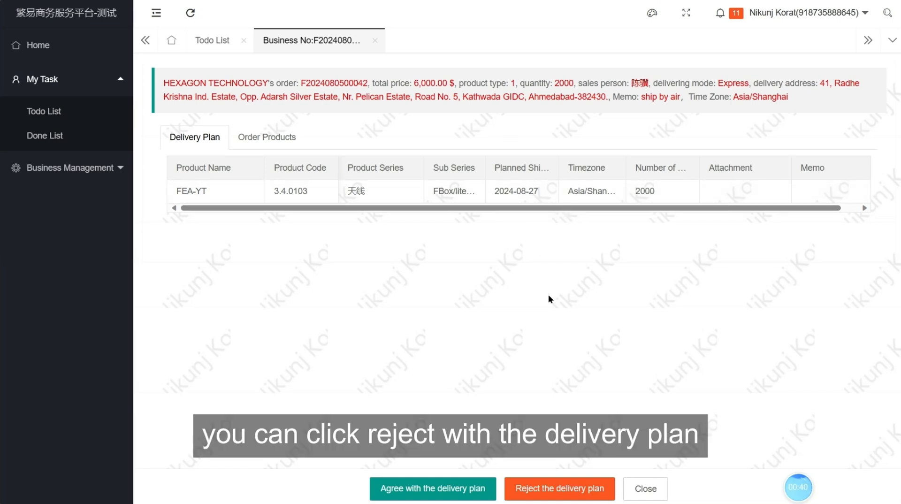
{"action": "left_click", "coordinate": [540, 489]}
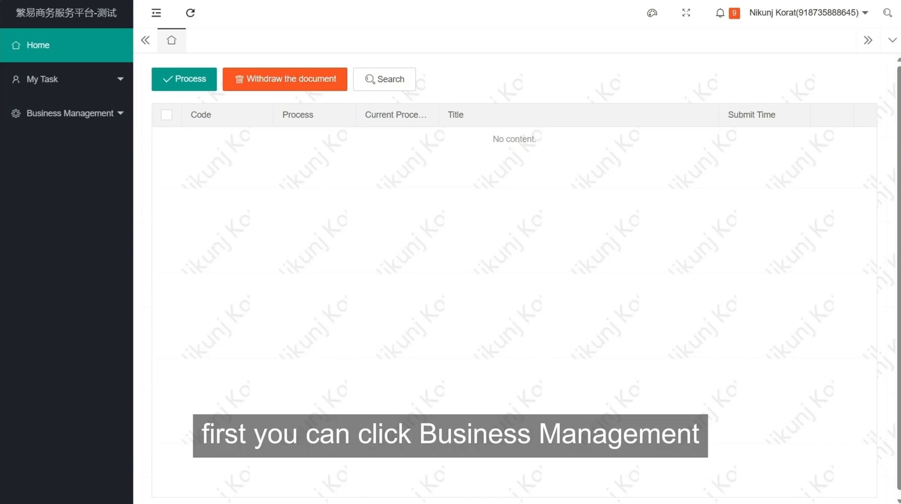
{"action": "left_click", "coordinate": [97, 114]}
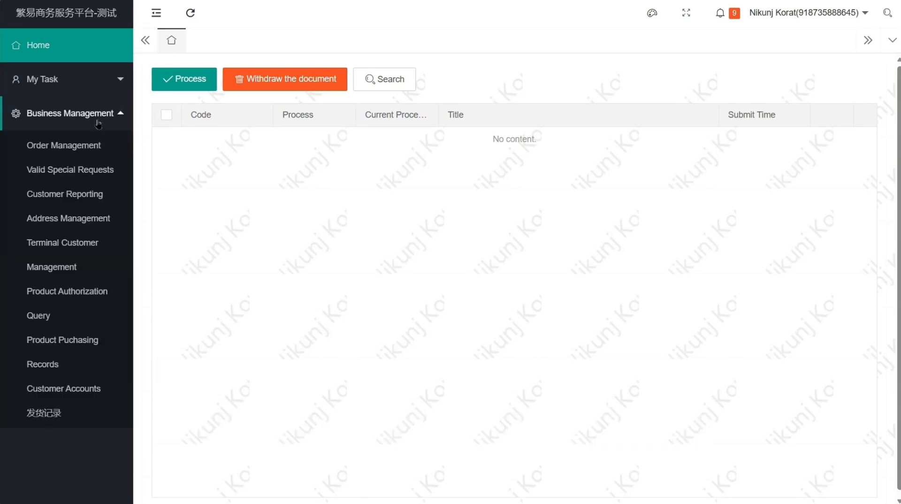
{"action": "left_click", "coordinate": [97, 147]}
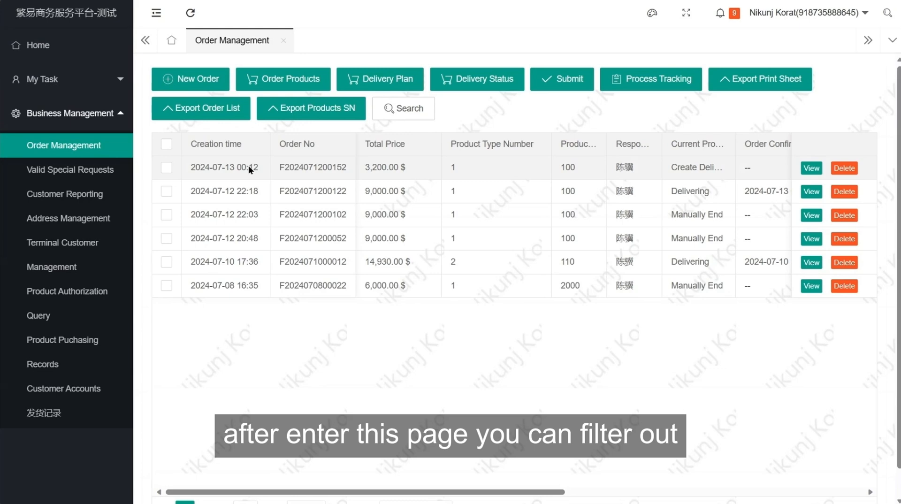
{"action": "left_click", "coordinate": [386, 121]}
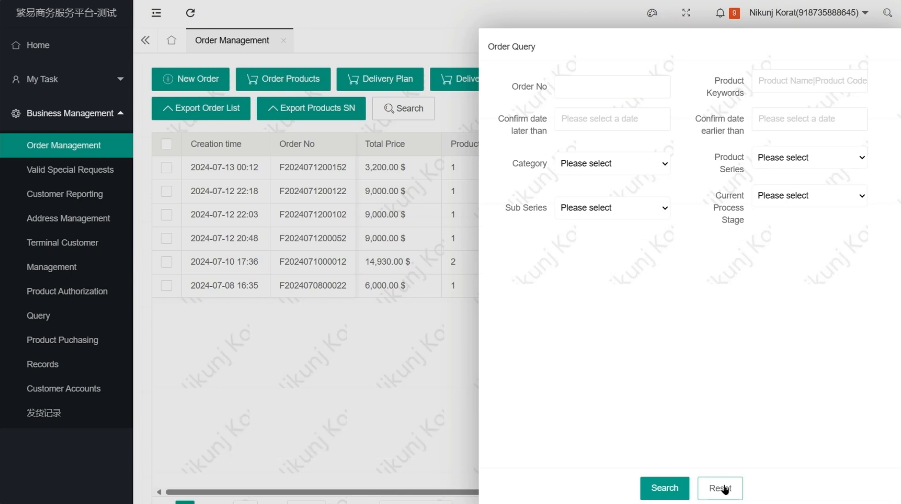
{"action": "double_click", "coordinate": [312, 191]}
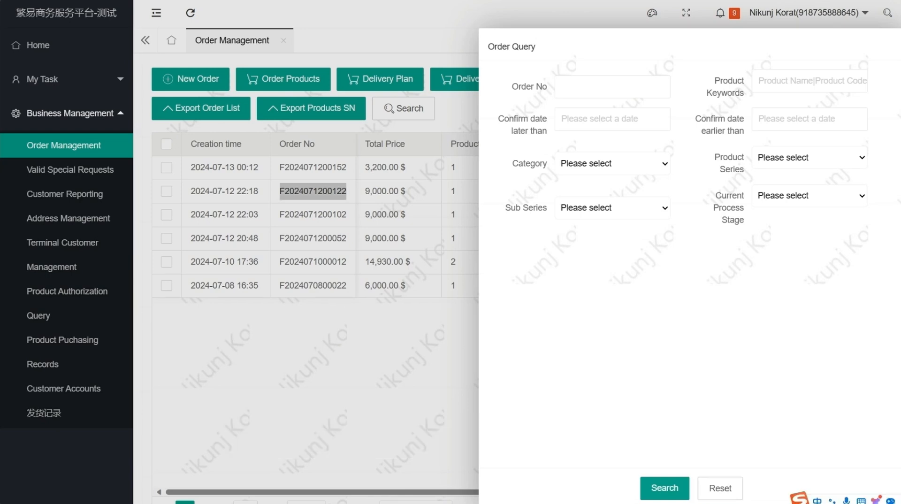
{"action": "left_click", "coordinate": [584, 93]}
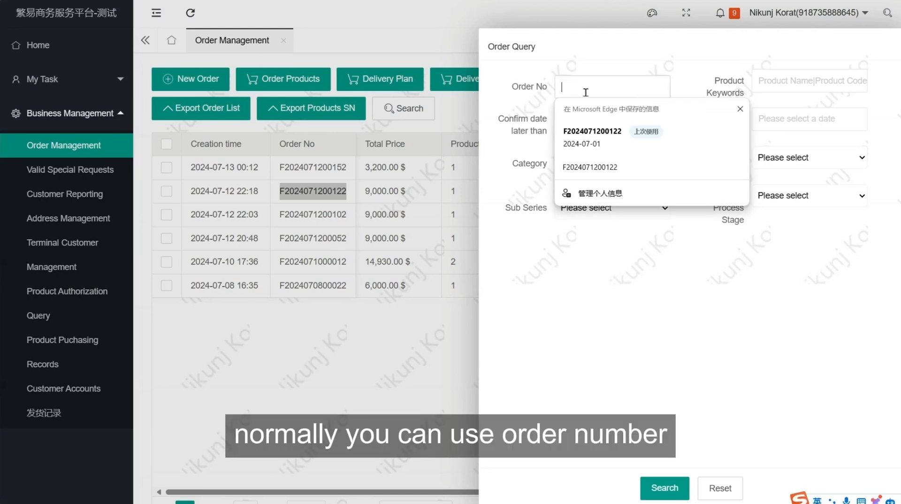
{"action": "left_click", "coordinate": [601, 165]}
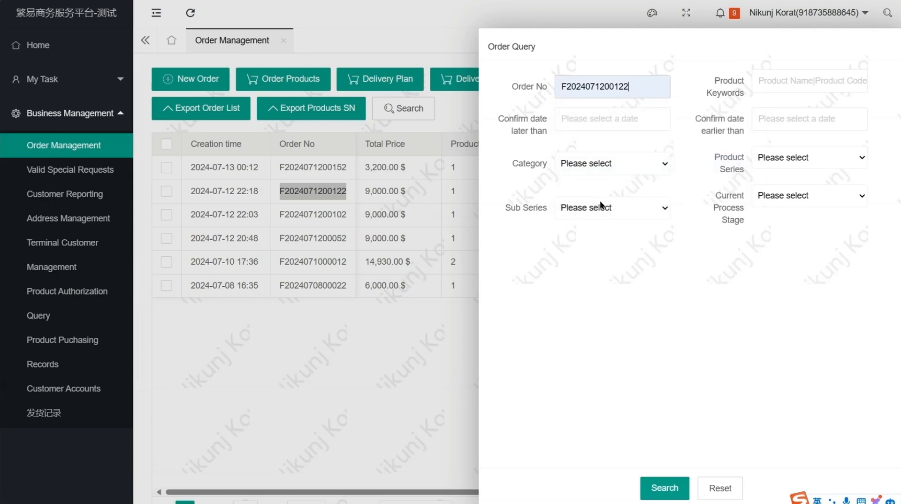
Step: Limit the order query to confirm dates later than 2024-07-01, run the search and close the query form
{"action": "left_click", "coordinate": [582, 118]}
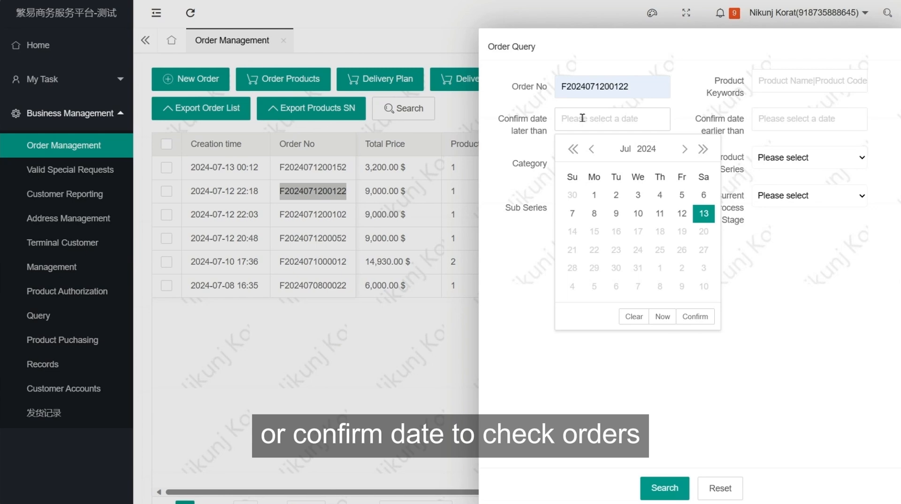
{"action": "left_click", "coordinate": [594, 194]}
{"action": "left_click", "coordinate": [657, 490]}
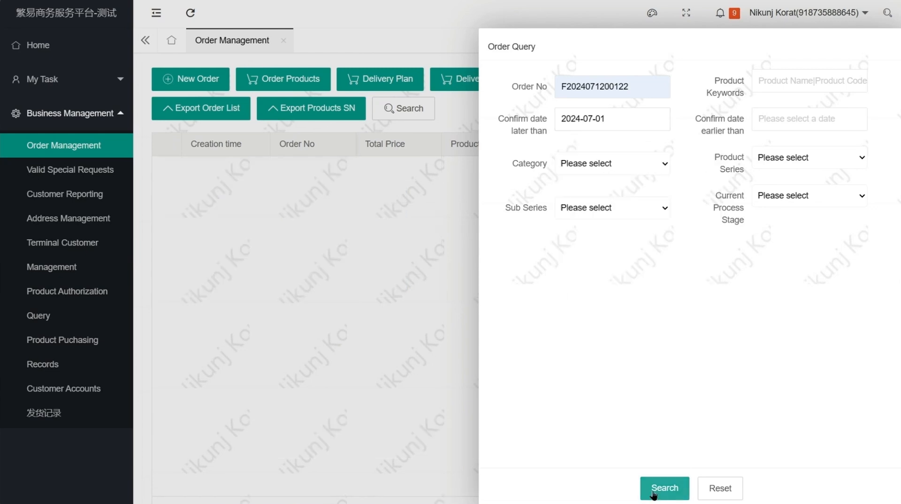
{"action": "left_click", "coordinate": [312, 397]}
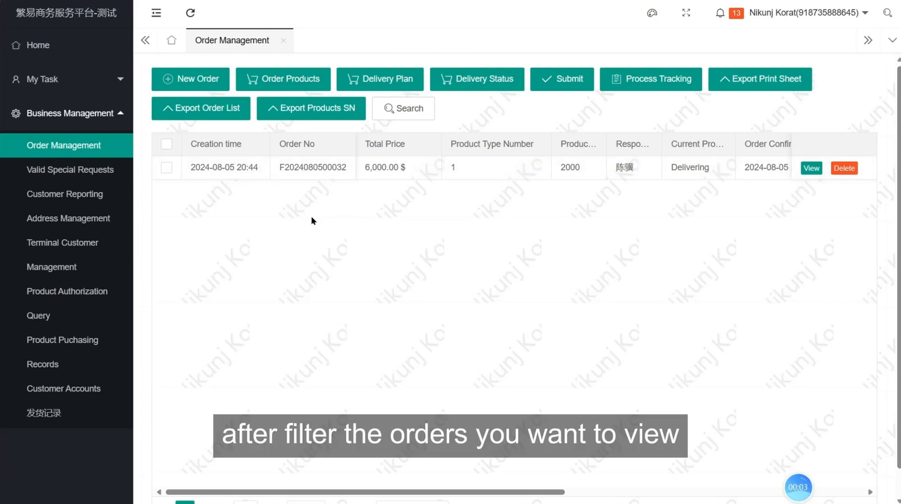
Step: Select the filtered order and view its ordered products and its processed delivery plan
{"action": "left_click", "coordinate": [166, 144]}
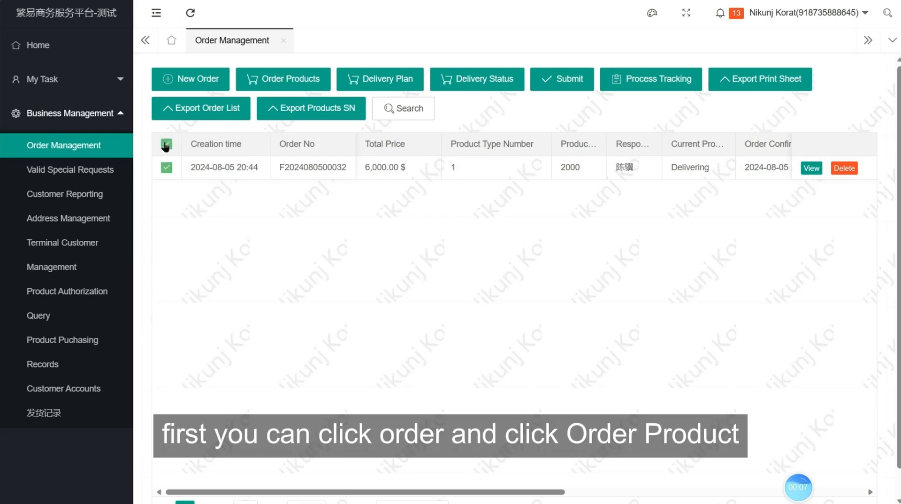
{"action": "left_click", "coordinate": [281, 80]}
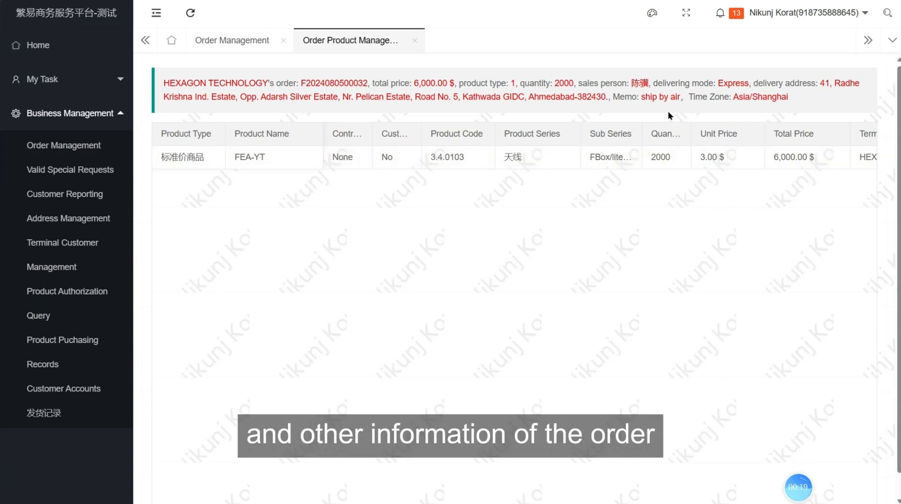
{"action": "left_click", "coordinate": [415, 40]}
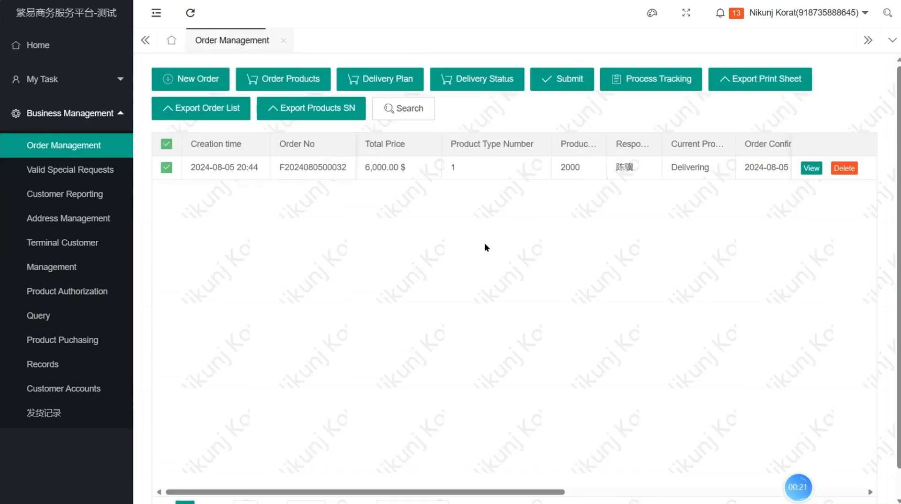
{"action": "left_click", "coordinate": [385, 82]}
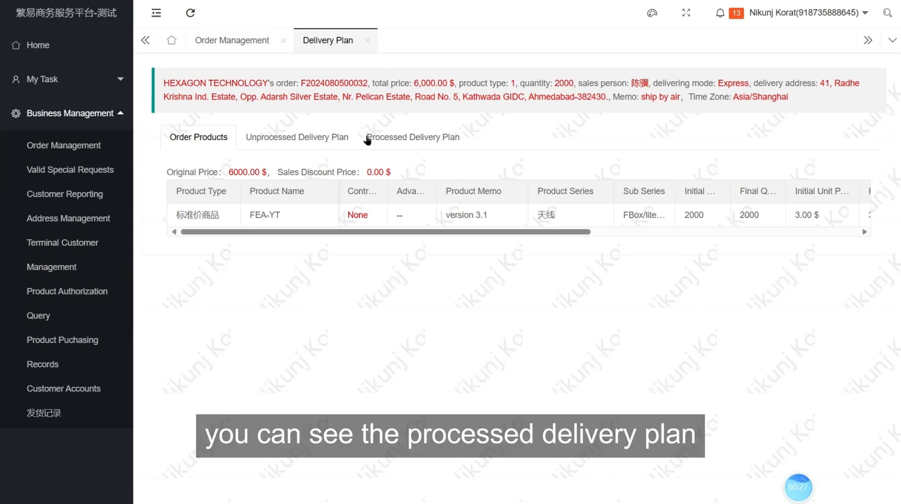
{"action": "left_click", "coordinate": [398, 138]}
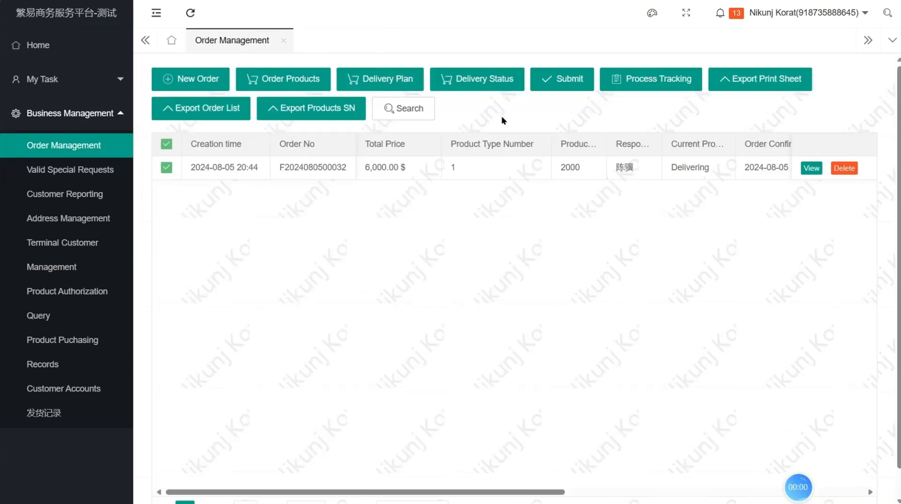
Step: Check the selected order's delivery status, including its actual shipments, products to be shipped and delivery plan
{"action": "left_click", "coordinate": [464, 85]}
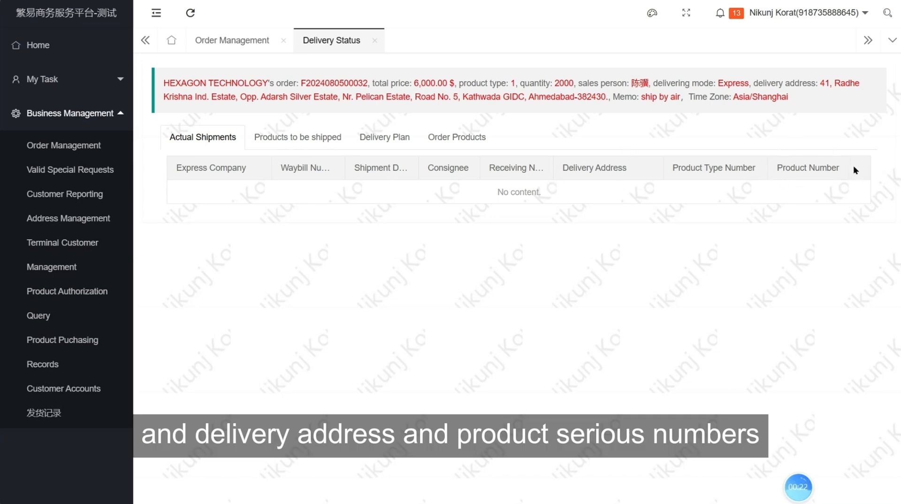
{"action": "left_click", "coordinate": [287, 144]}
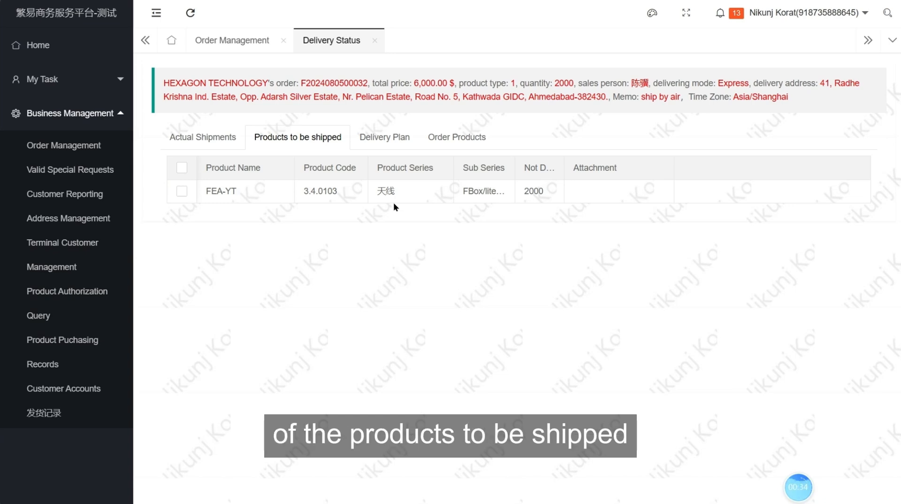
{"action": "left_click", "coordinate": [380, 139]}
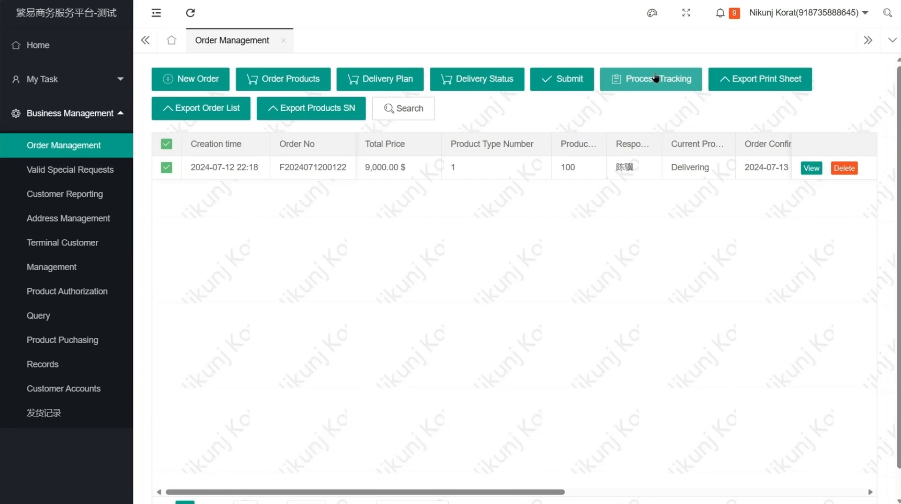
Step: View the process tracking of the selected order created 2024-07-12 and export its print sheet
{"action": "left_click", "coordinate": [655, 77]}
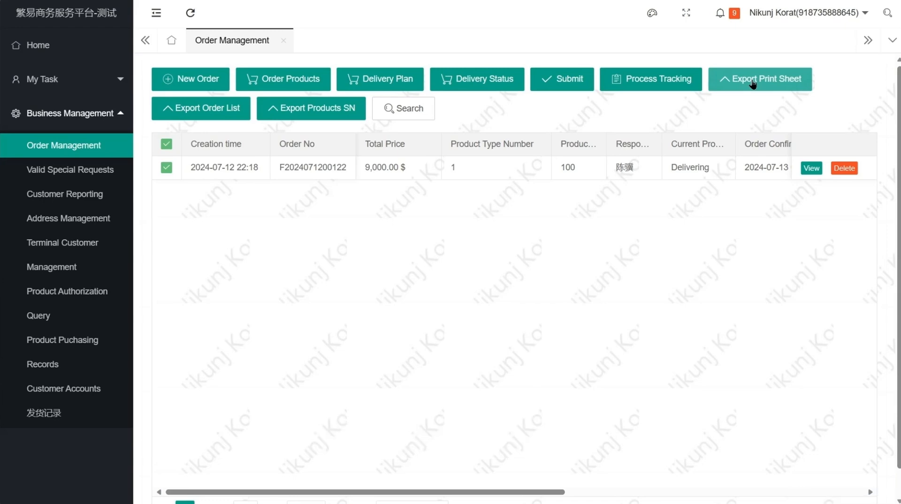
{"action": "left_click", "coordinate": [753, 83]}
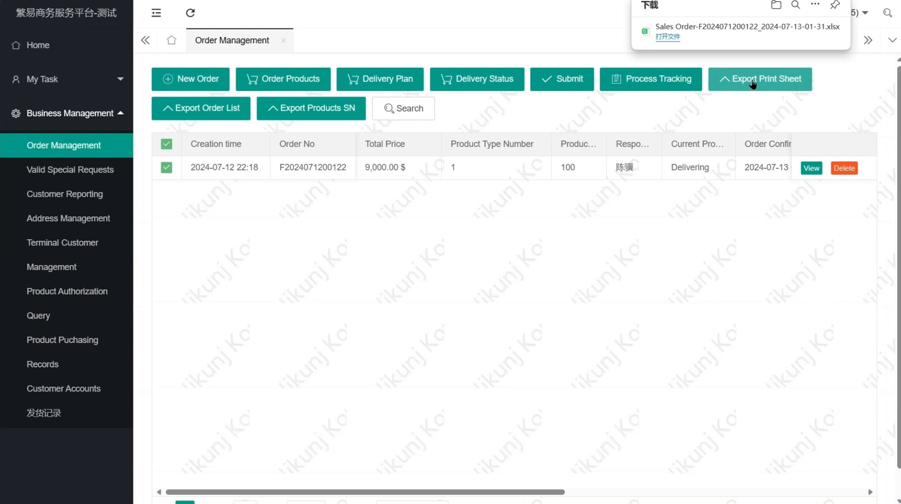
Step: Export the order list through the order query, and export the selected order's product serial numbers
{"action": "left_click", "coordinate": [212, 116]}
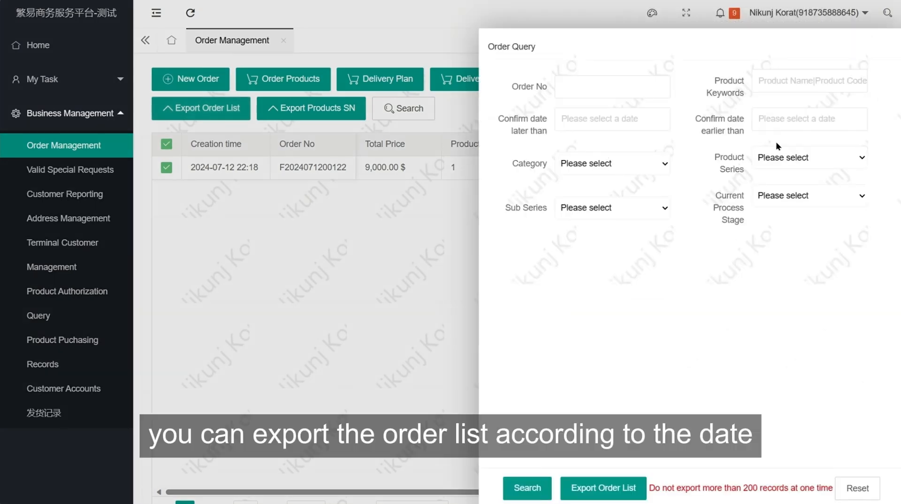
{"action": "left_click", "coordinate": [625, 117]}
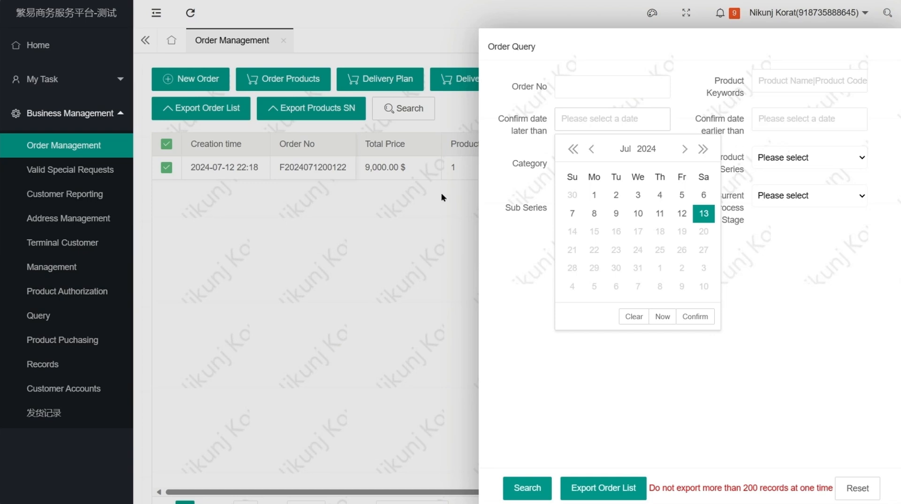
{"action": "left_click", "coordinate": [629, 493]}
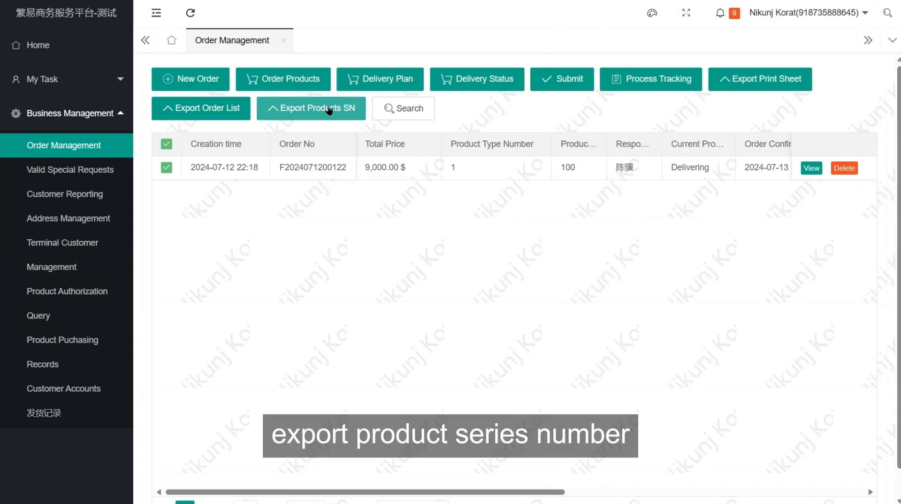
{"action": "left_click", "coordinate": [329, 109]}
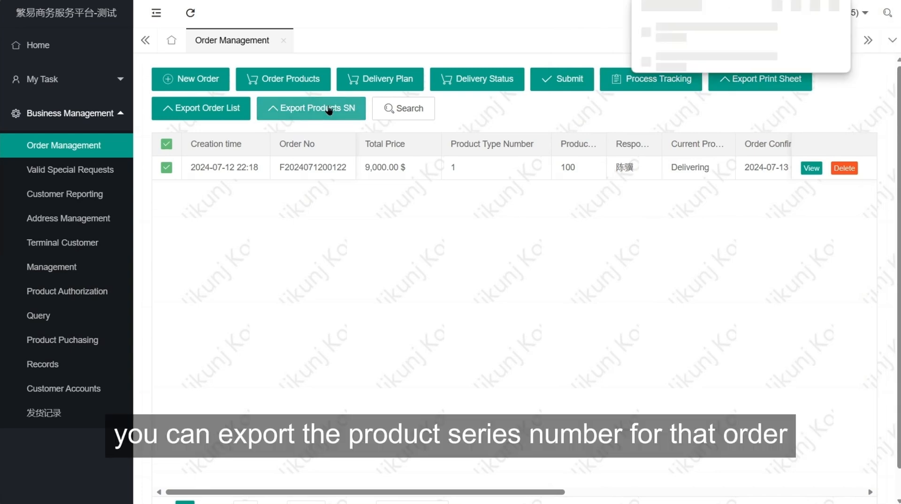